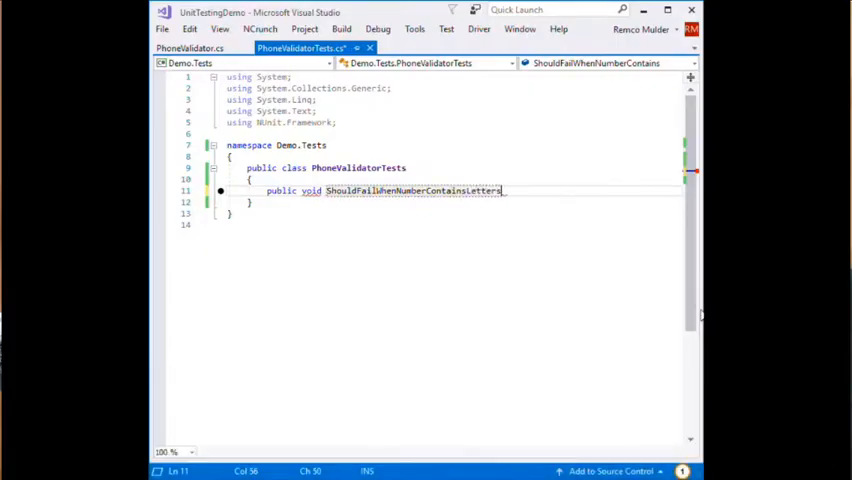
- Give ShouldFailWhenNumberContainsLetters an empty braced body and a line above it for the [Test] attribute
{"action": "key", "text": "Return"}
{"action": "type", "text": "{"}
{"action": "key", "text": "Return"}
{"action": "key", "text": "Up"}
{"action": "key", "text": "Up"}
{"action": "key", "text": "Up"}
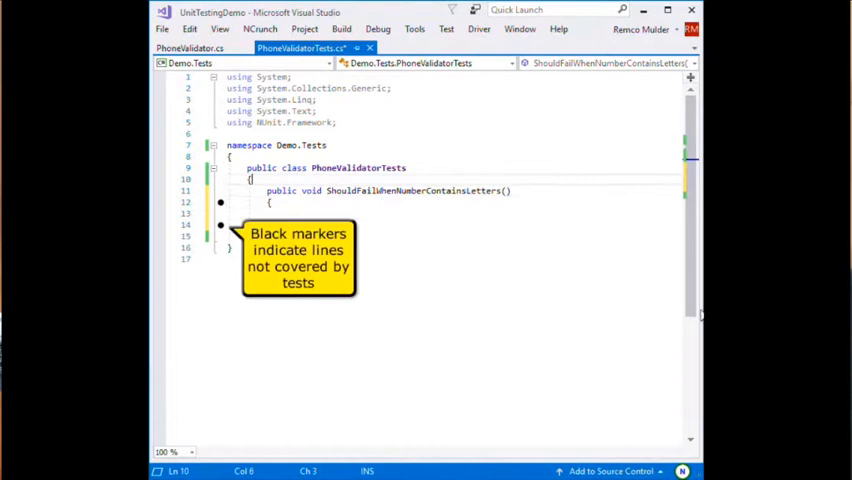
{"action": "key", "text": "Return"}
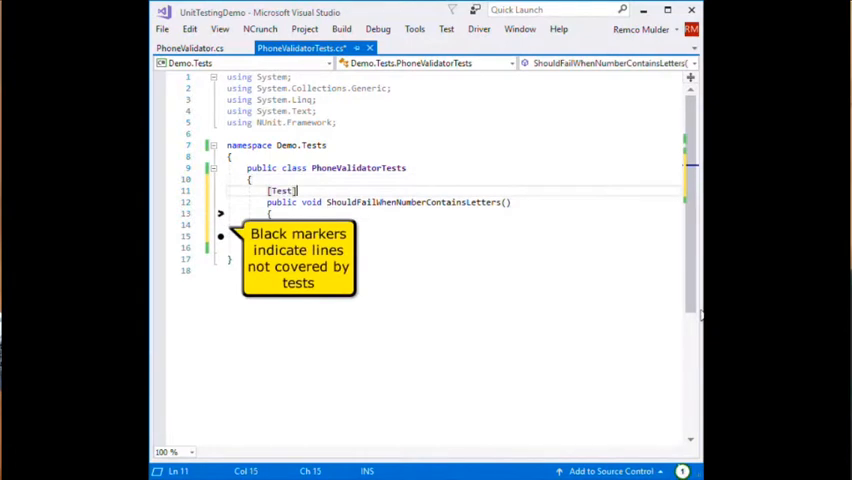
{"action": "key", "text": "Down"}
{"action": "key", "text": "Down"}
{"action": "key", "text": "Down"}
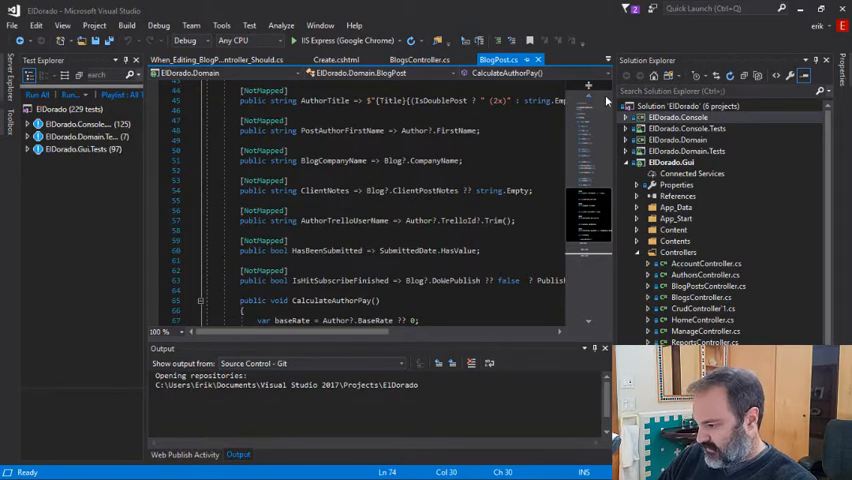
- Close every open document and collapse the ElDorado.Gui project tree
{"action": "left_click", "coordinate": [434, 230]}
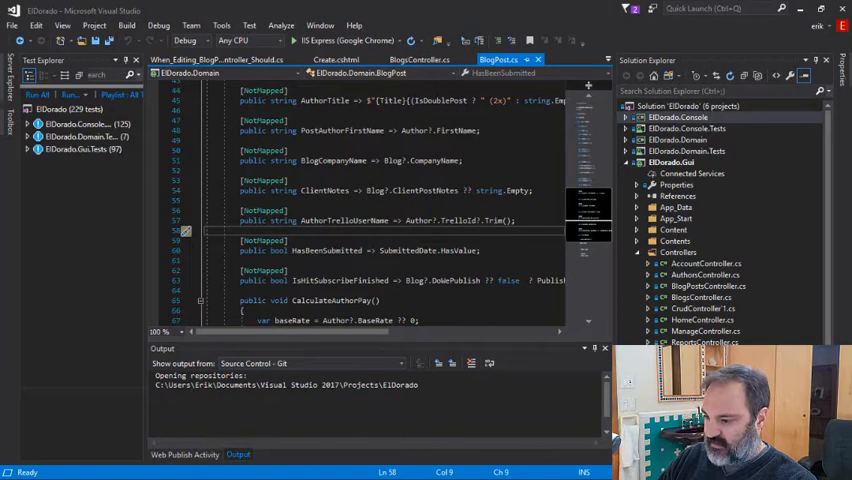
{"action": "scroll", "coordinate": [400, 200], "scroll_direction": "up", "scroll_amount": 5}
{"action": "scroll", "coordinate": [400, 200], "scroll_direction": "up", "scroll_amount": 4}
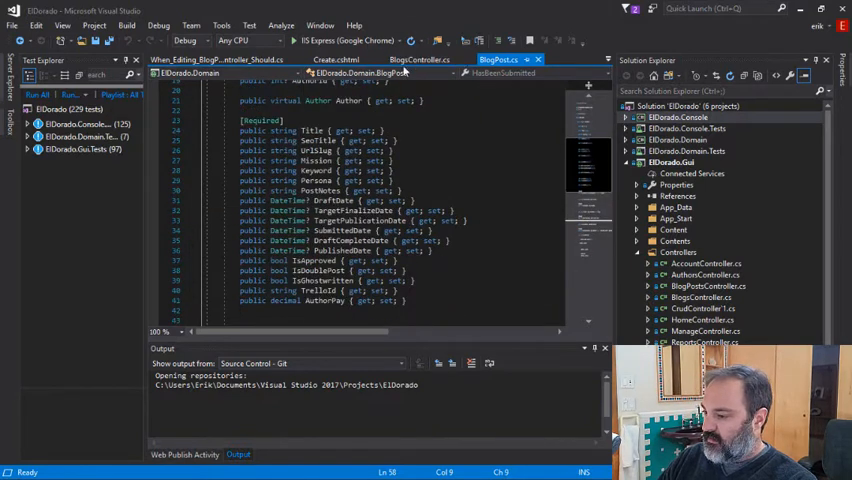
{"action": "left_click", "coordinate": [420, 60]}
{"action": "right_click", "coordinate": [420, 60]}
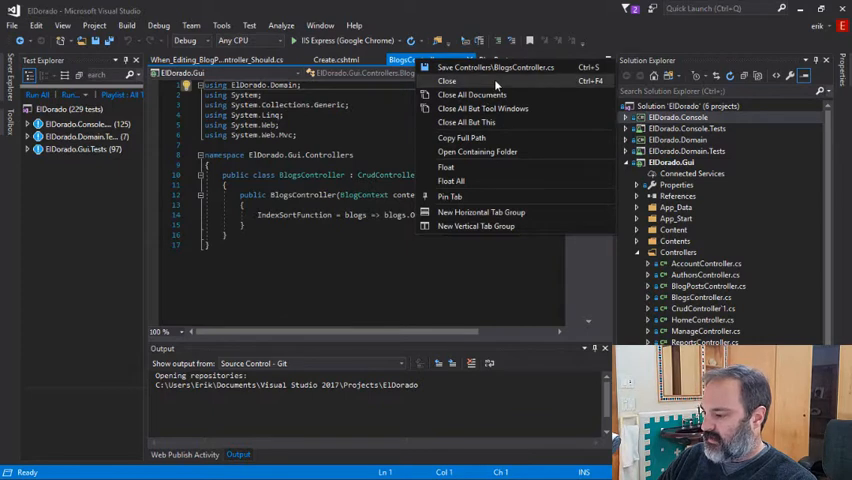
{"action": "left_click", "coordinate": [472, 94]}
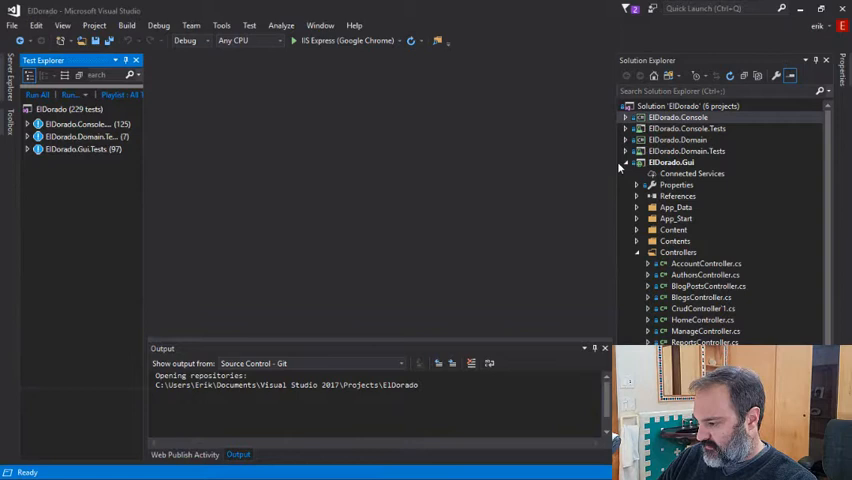
{"action": "left_click", "coordinate": [625, 163]}
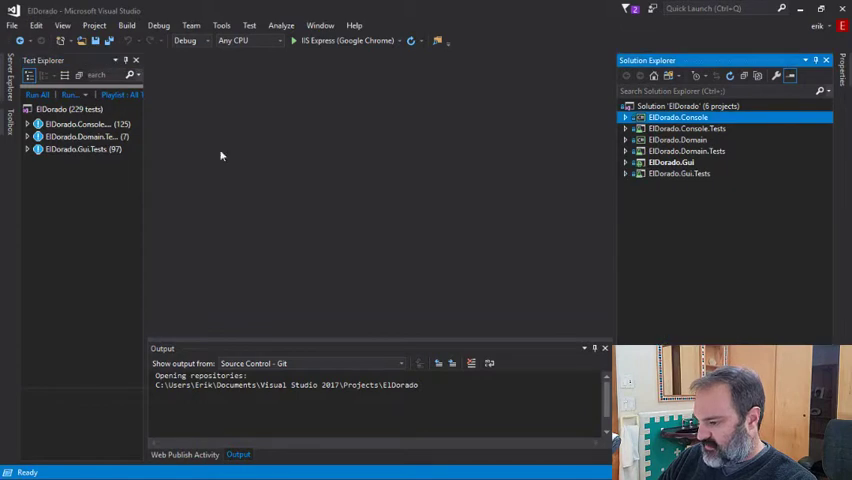
- Run all 229 tests from Test Explorer, ending with 228 passing and 1 failing
{"action": "left_click", "coordinate": [40, 95]}
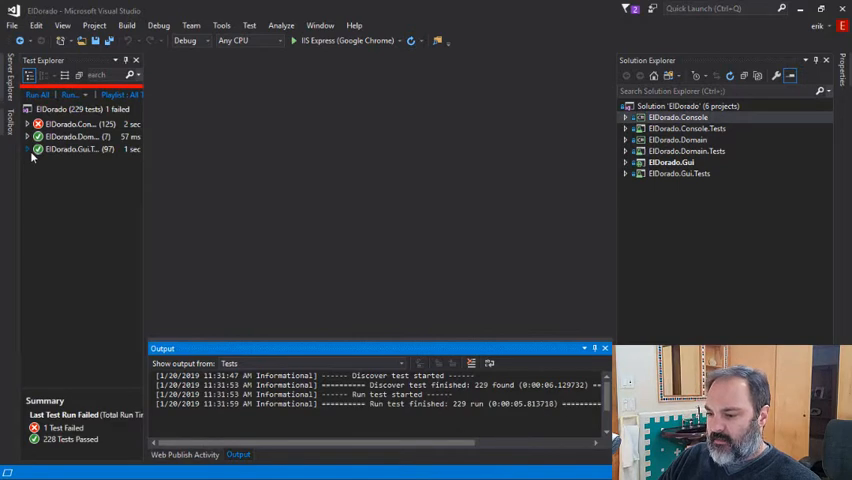
{"action": "left_click", "coordinate": [29, 149]}
{"action": "left_click", "coordinate": [29, 137]}
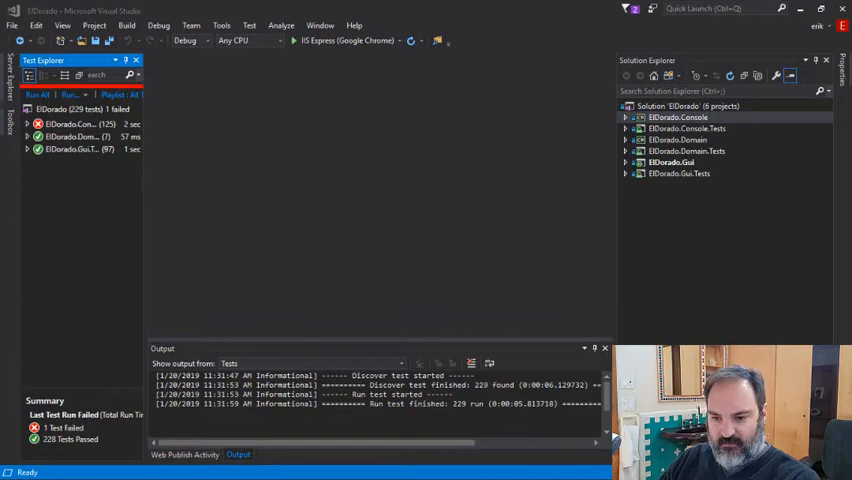
- Visit ncrunch.net, download the Visual Studio 2017 installer and launch the .msi
{"action": "left_click_drag", "start_coordinate": [352, 60], "coordinate": [352, 2]}
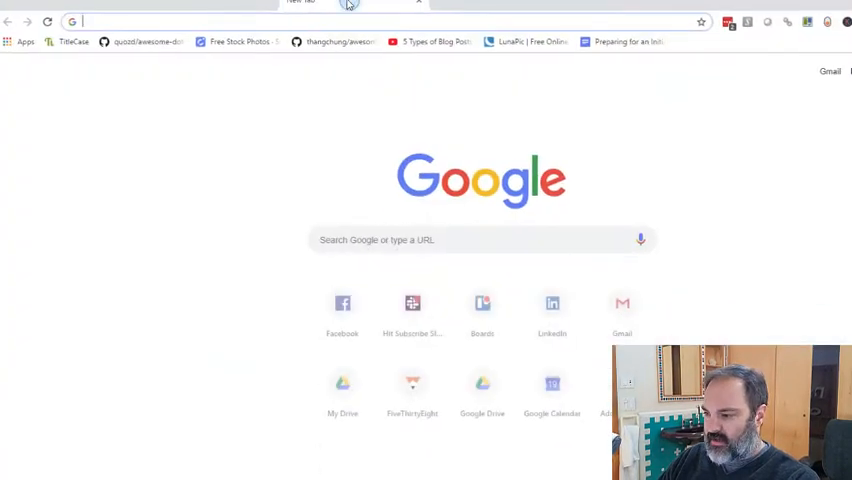
{"action": "type", "text": "n"}
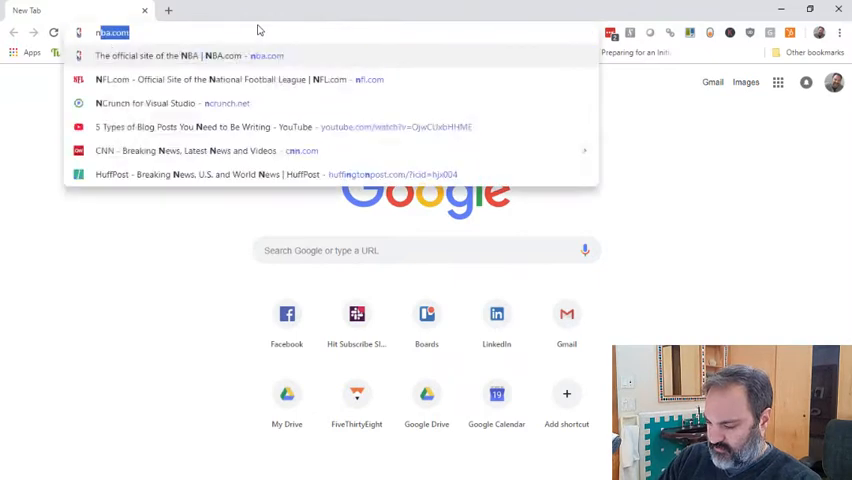
{"action": "type", "text": "crunch"}
{"action": "key", "text": "Return"}
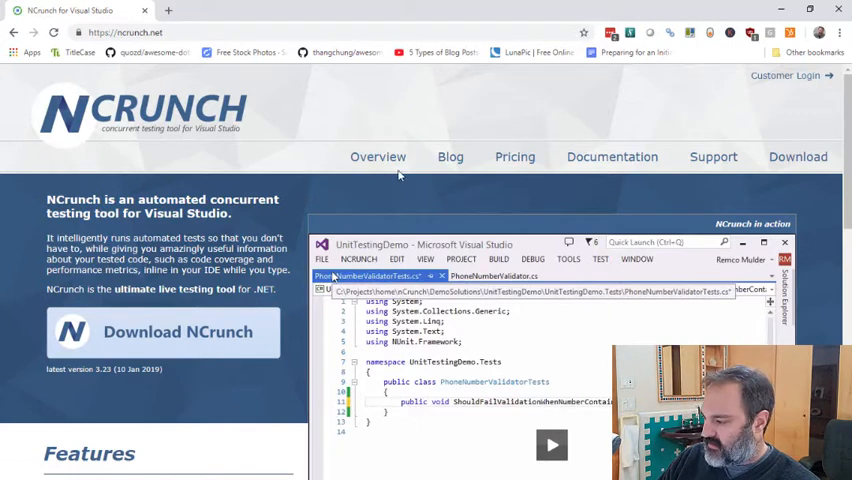
{"action": "left_click", "coordinate": [798, 156]}
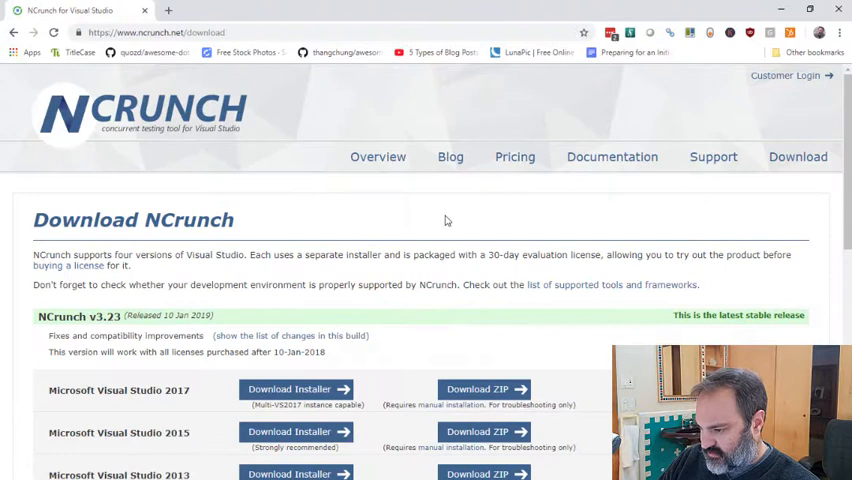
{"action": "scroll", "coordinate": [268, 247], "scroll_direction": "down", "scroll_amount": 2}
{"action": "scroll", "coordinate": [300, 220], "scroll_direction": "down", "scroll_amount": 1}
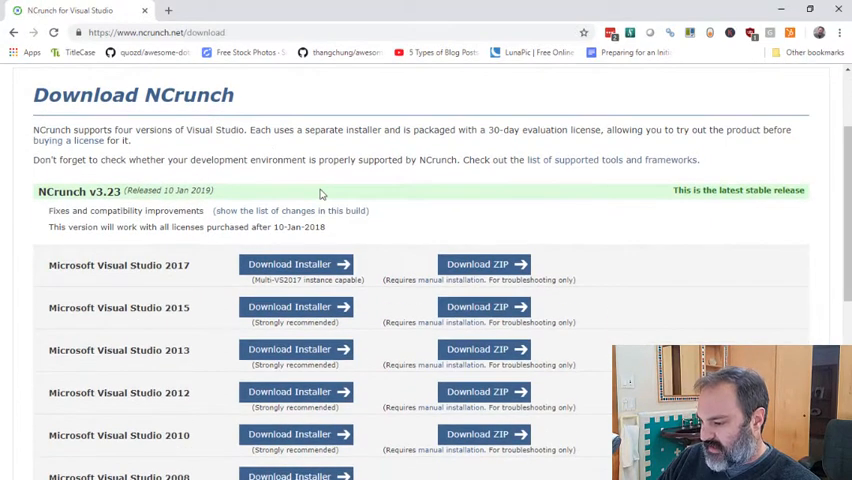
{"action": "left_click", "coordinate": [296, 264]}
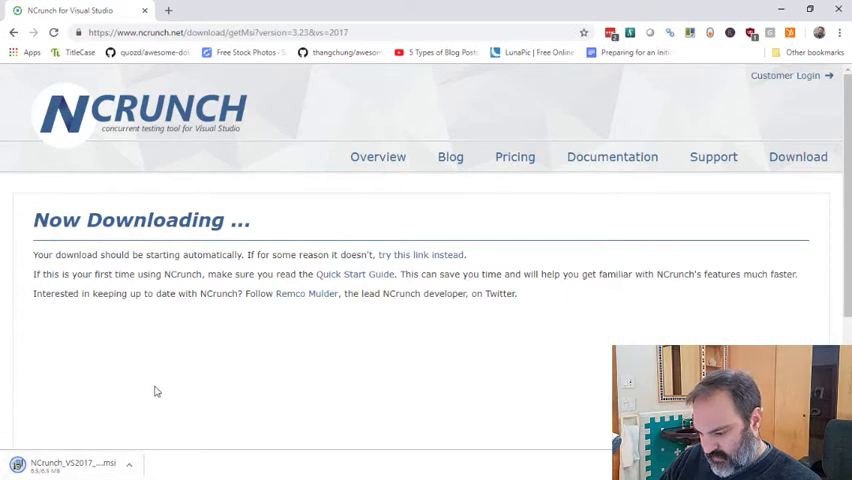
{"action": "left_click", "coordinate": [87, 466]}
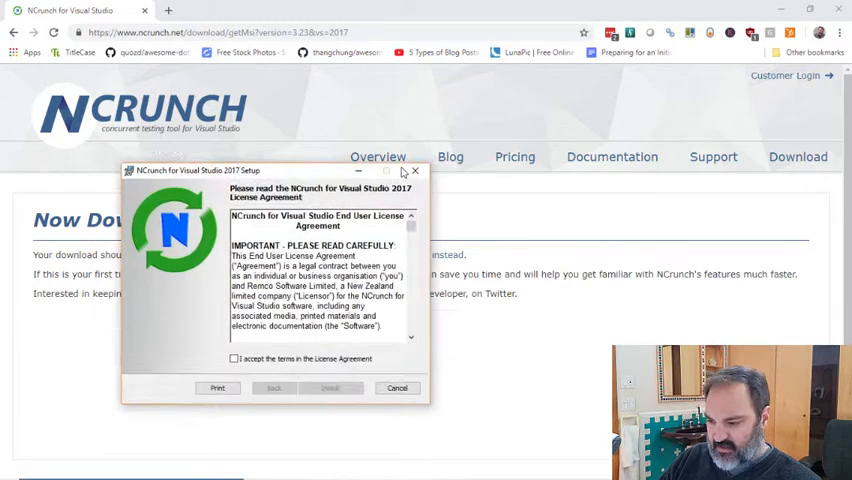
- Accept the NCrunch license agreement and start the installation, waiting in Visual Studio meanwhile
{"action": "left_click_drag", "start_coordinate": [403, 172], "coordinate": [513, 92]}
{"action": "left_click", "coordinate": [396, 280]}
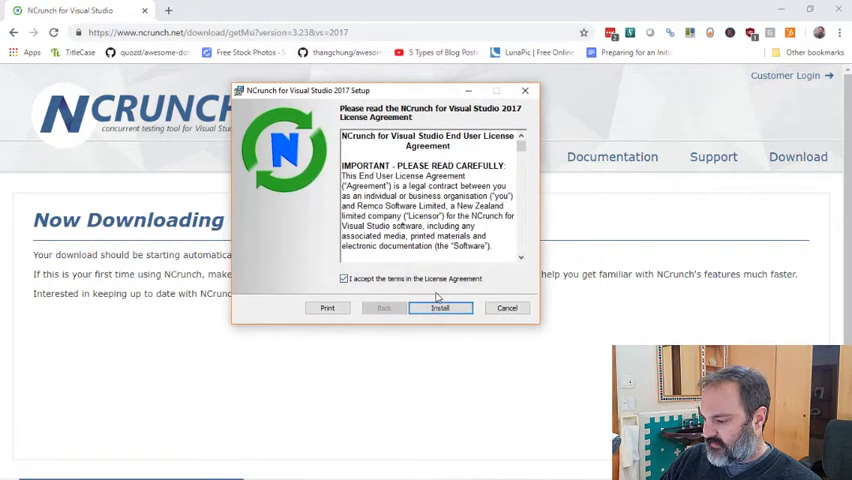
{"action": "left_click", "coordinate": [442, 309]}
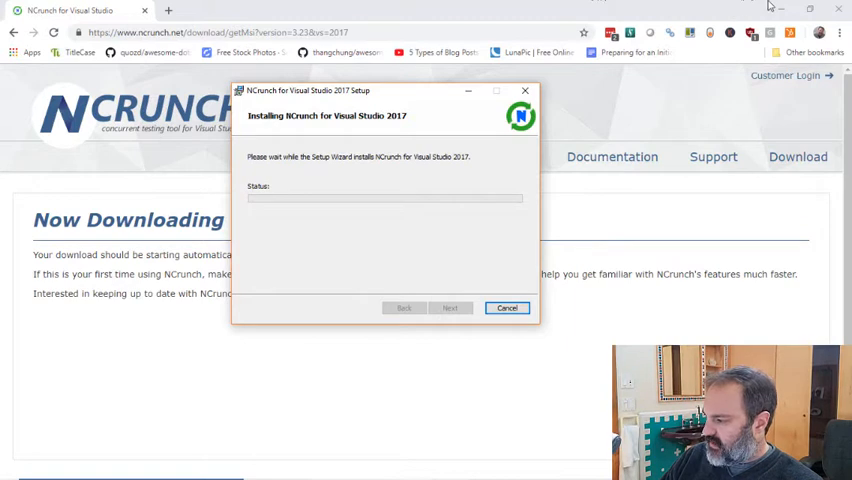
{"action": "key", "text": "alt+Tab"}
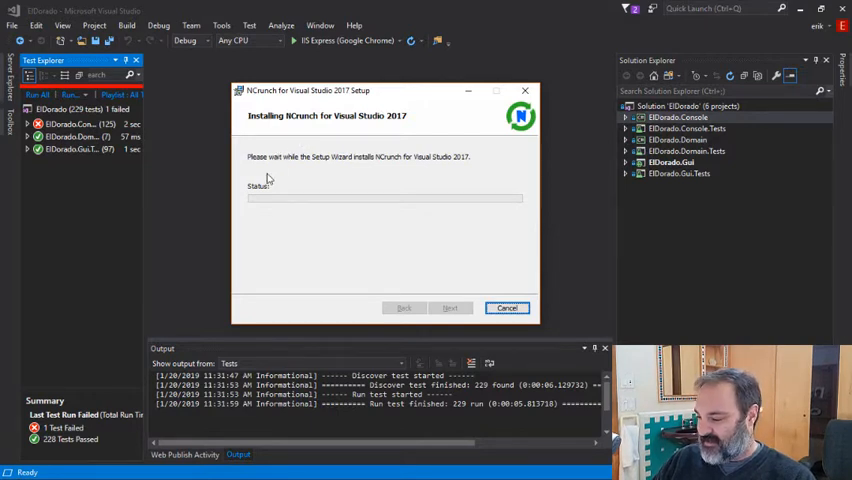
{"action": "left_click_drag", "start_coordinate": [348, 97], "coordinate": [380, 101]}
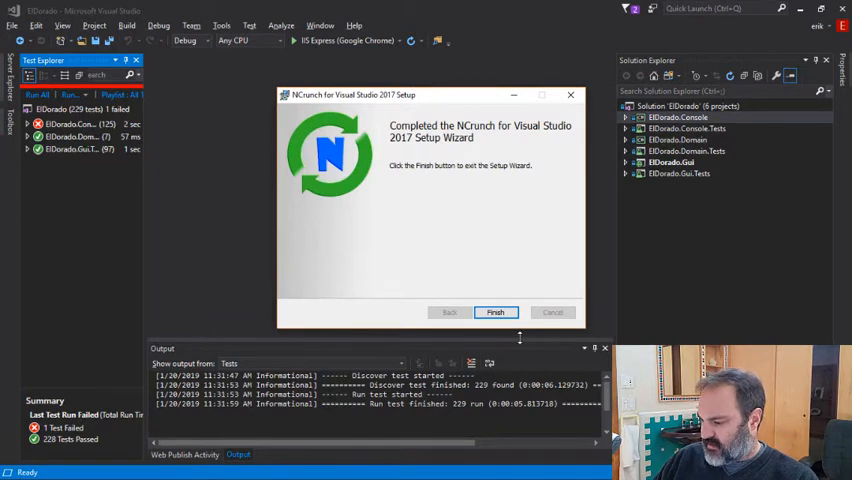
- Finish the setup wizard, check Visual Studio's View menu for NCrunch, then return to Chrome
{"action": "left_click", "coordinate": [497, 312]}
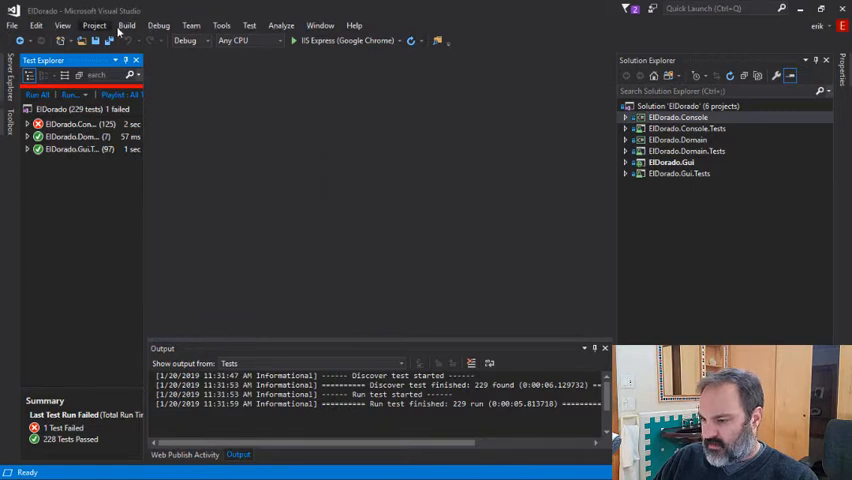
{"action": "left_click", "coordinate": [221, 25]}
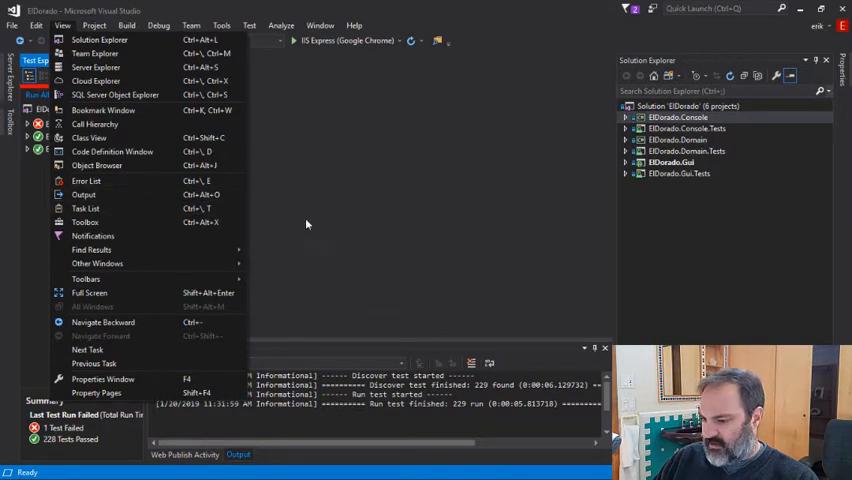
{"action": "left_click", "coordinate": [165, 288]}
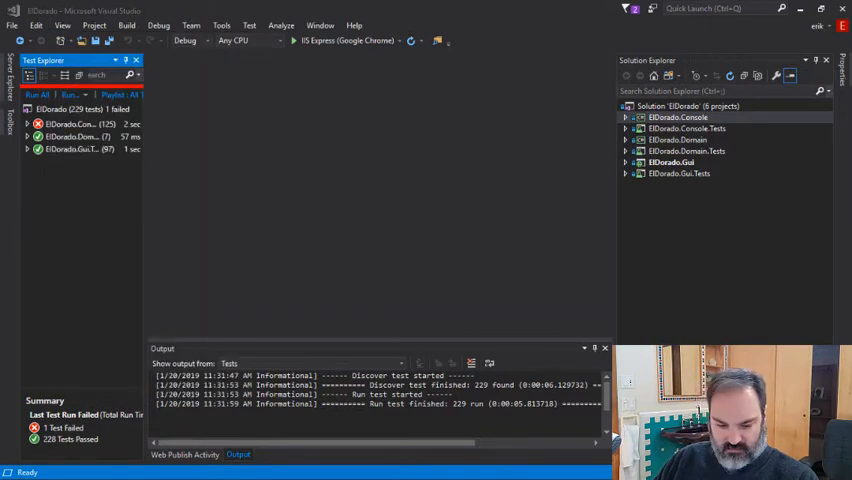
{"action": "key", "text": "alt+Tab"}
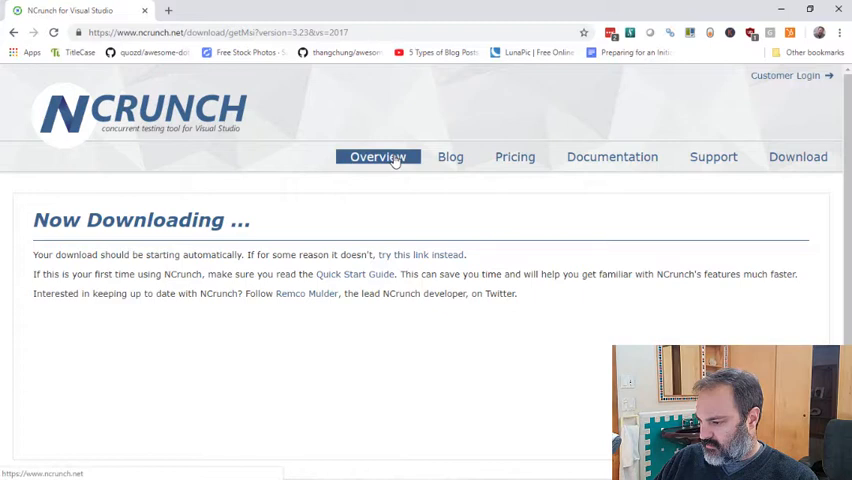
- Look over NCrunch's download page of installers per Visual Studio version, then return to Visual Studio
{"action": "left_click", "coordinate": [798, 156]}
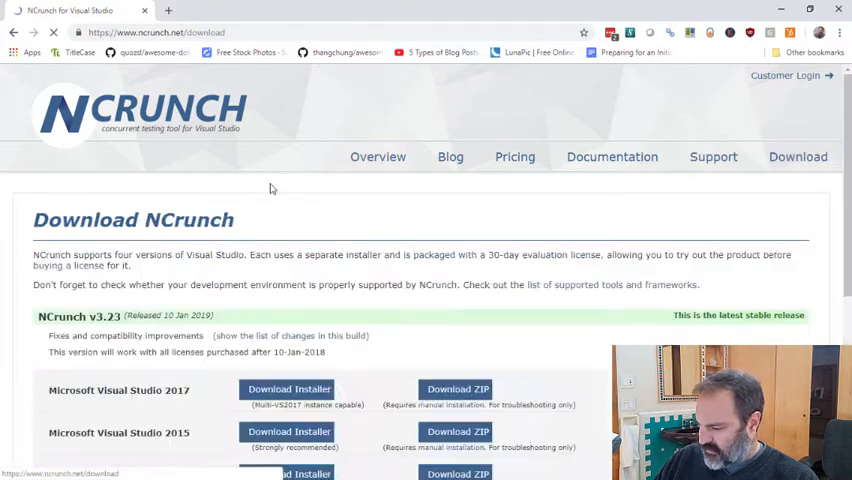
{"action": "scroll", "coordinate": [269, 188], "scroll_direction": "down", "scroll_amount": 4}
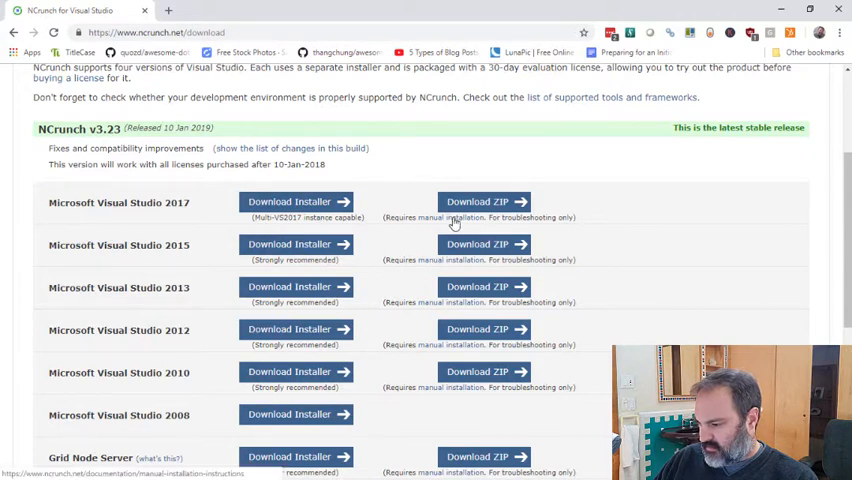
{"action": "key", "text": "alt+Tab"}
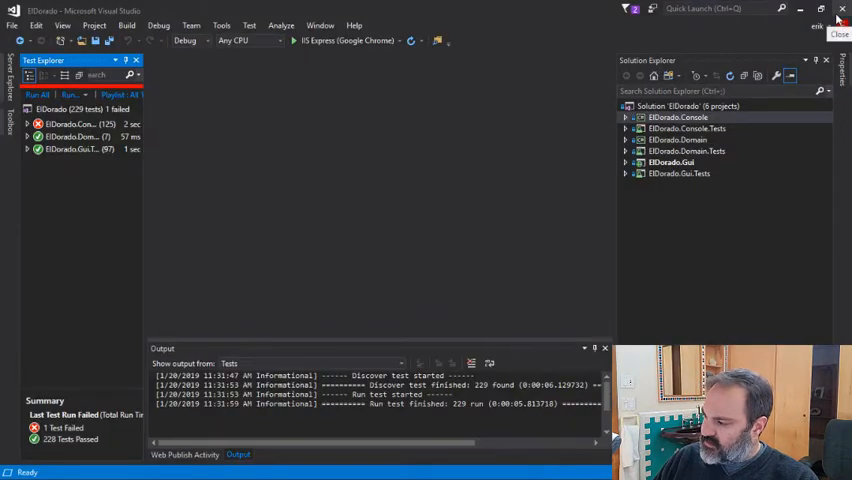
- Restart Visual Studio and reopen ElDorado.sln from Recent, bringing up NCrunch License Details
{"action": "left_click", "coordinate": [840, 8]}
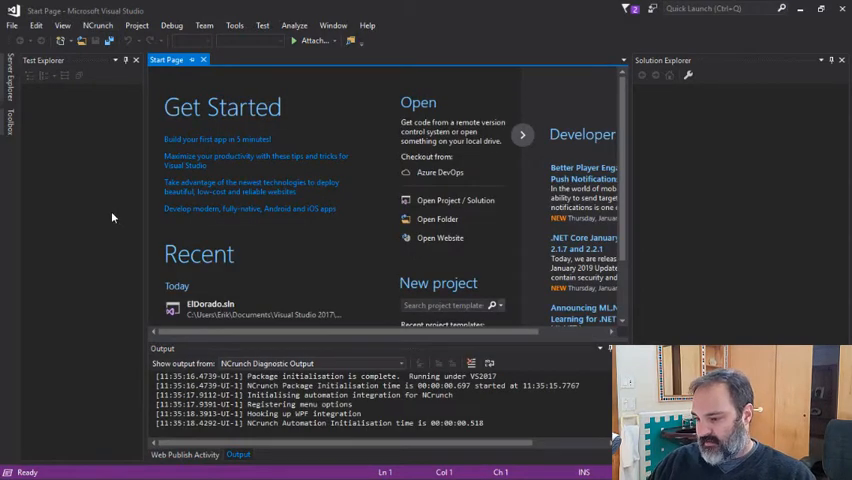
{"action": "left_click", "coordinate": [215, 315]}
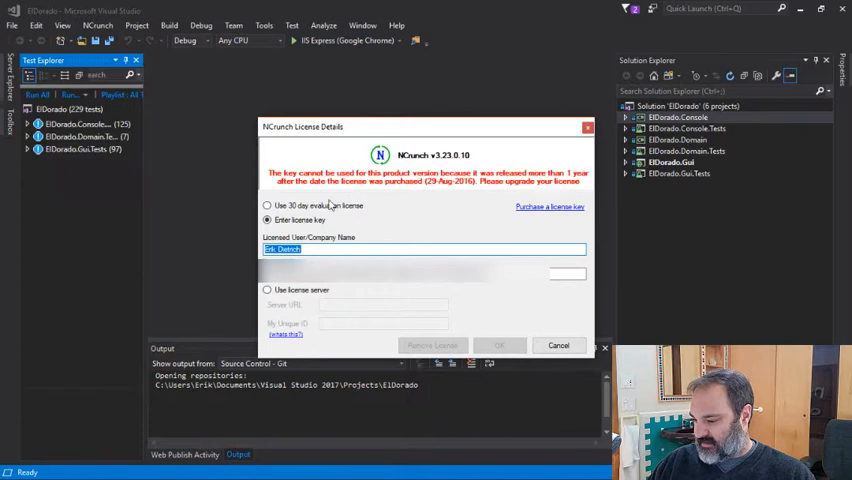
- Choose 'Use 30 day evaluation license' and confirm the NCrunch license dialog
{"action": "left_click", "coordinate": [350, 204]}
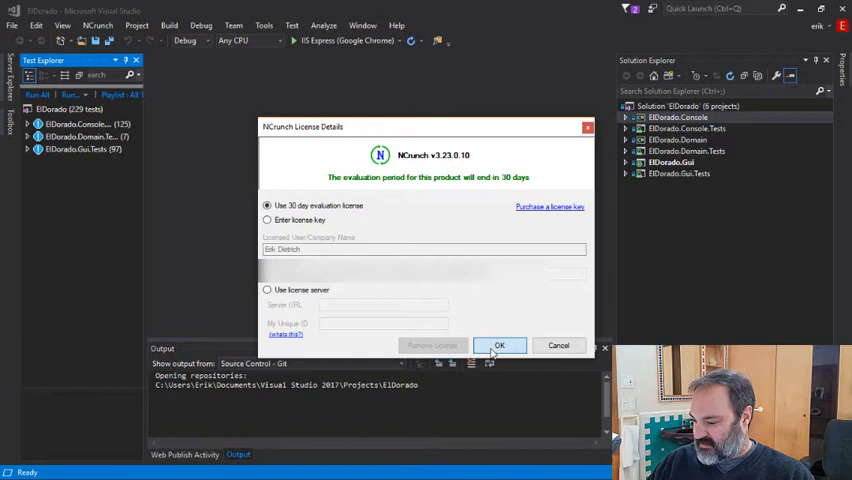
{"action": "left_click", "coordinate": [499, 345]}
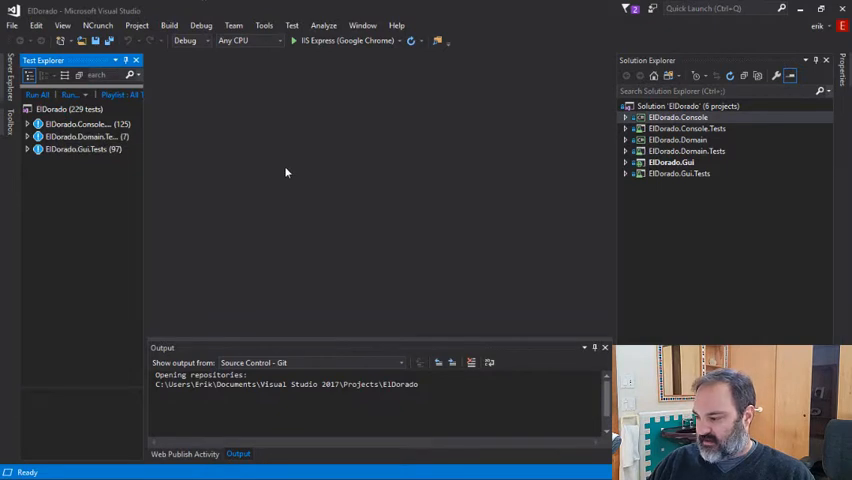
- Glance at the new NCrunch menu and toggle the ElDorado.Gui project node in Solution Explorer
{"action": "left_click", "coordinate": [96, 25]}
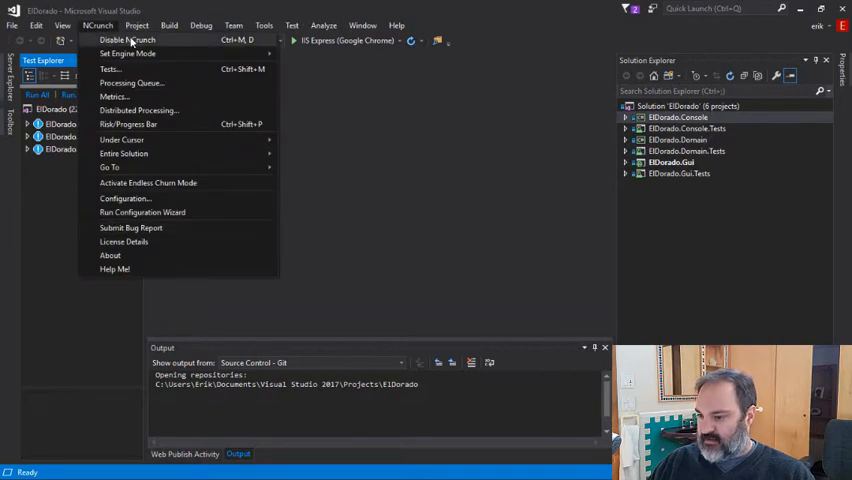
{"action": "key", "text": "Escape"}
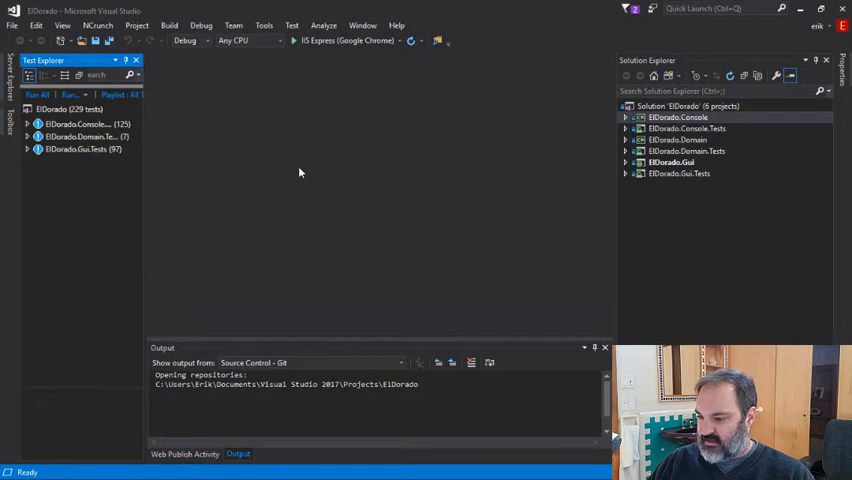
{"action": "left_click", "coordinate": [625, 163]}
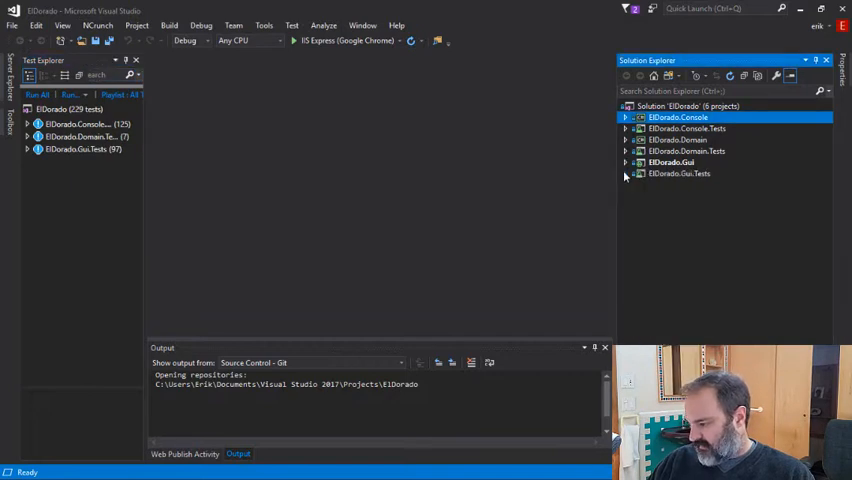
{"action": "left_click", "coordinate": [625, 174]}
{"action": "left_click", "coordinate": [625, 163]}
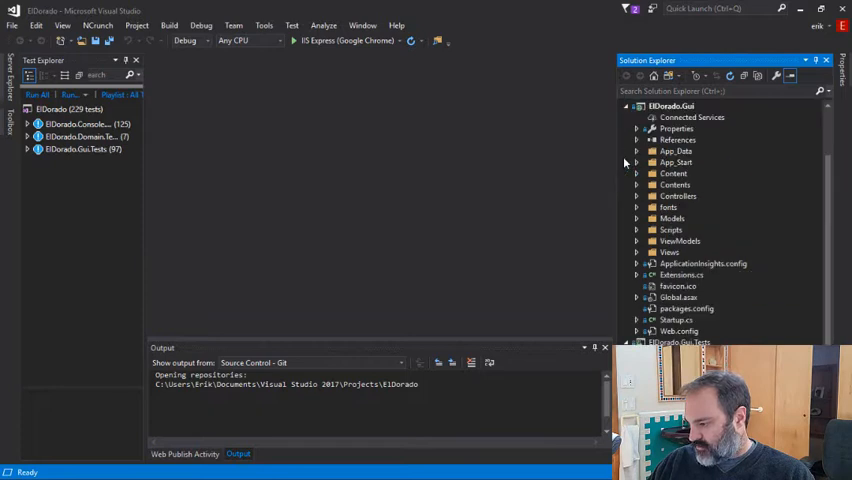
{"action": "left_click", "coordinate": [625, 163]}
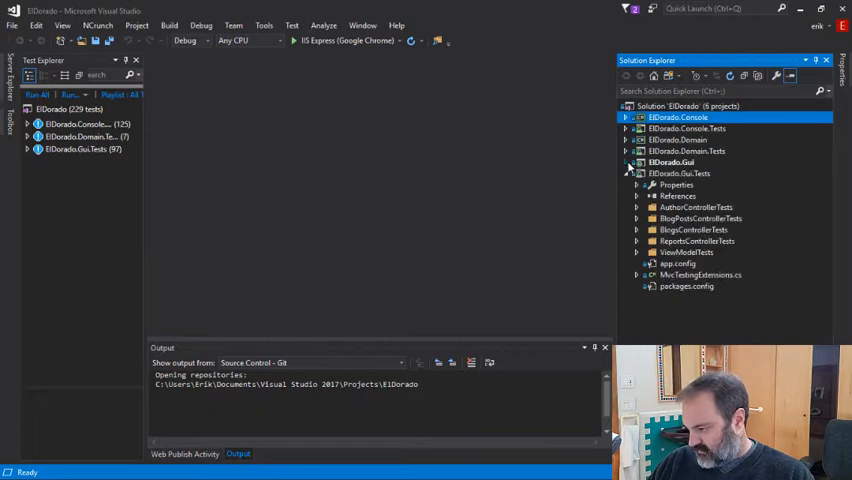
- Expand ElDorado.Gui > Controllers and open BlogPostsController.cs in the editor
{"action": "left_click", "coordinate": [625, 174]}
{"action": "left_click", "coordinate": [625, 163]}
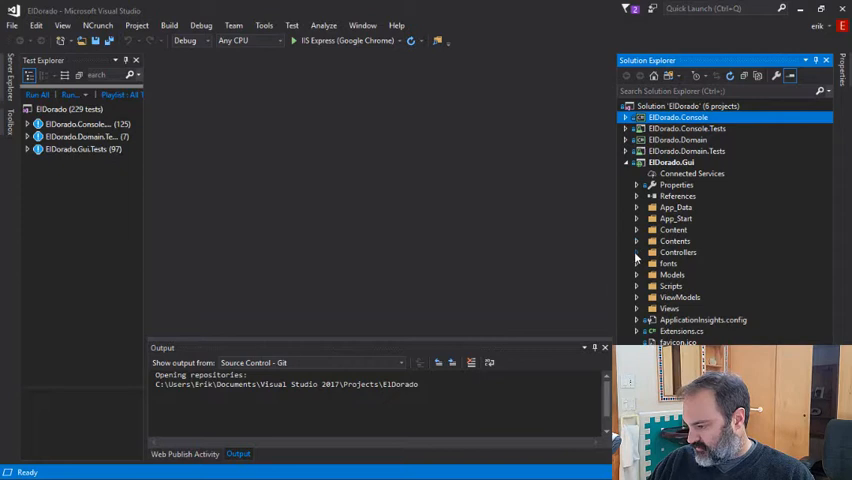
{"action": "left_click", "coordinate": [637, 252]}
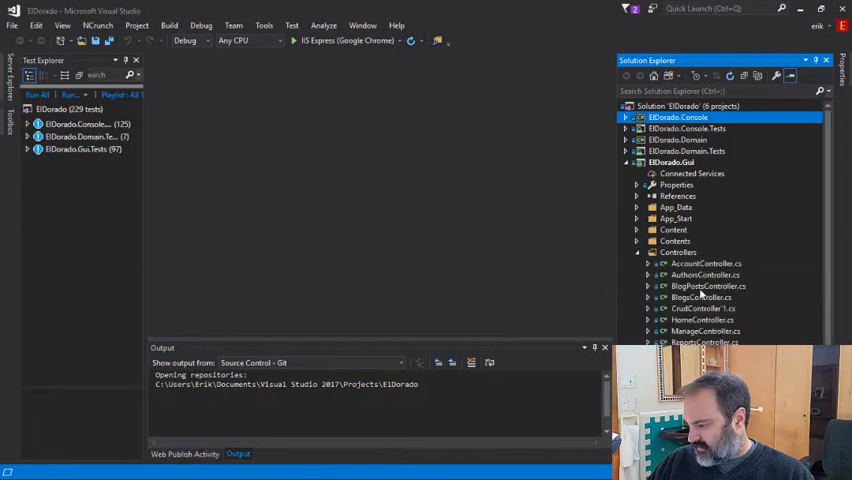
{"action": "left_click", "coordinate": [705, 286]}
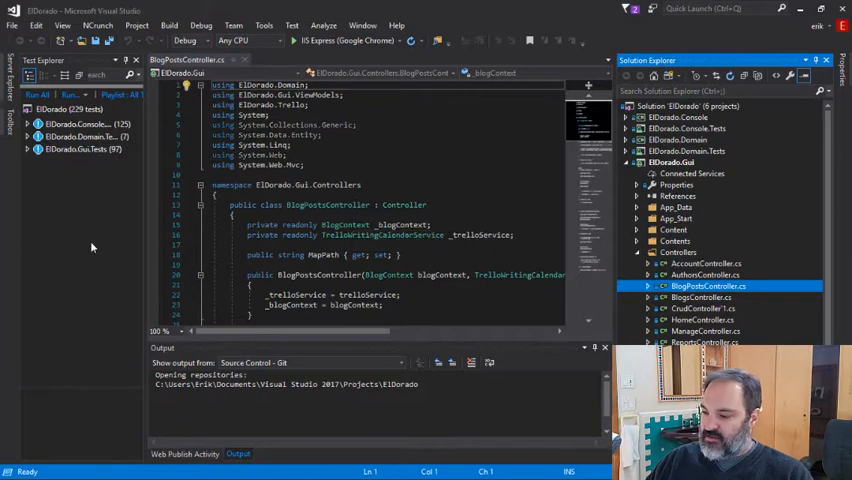
{"action": "scroll", "coordinate": [540, 243], "scroll_direction": "down", "scroll_amount": 3}
{"action": "scroll", "coordinate": [540, 243], "scroll_direction": "down", "scroll_amount": 3}
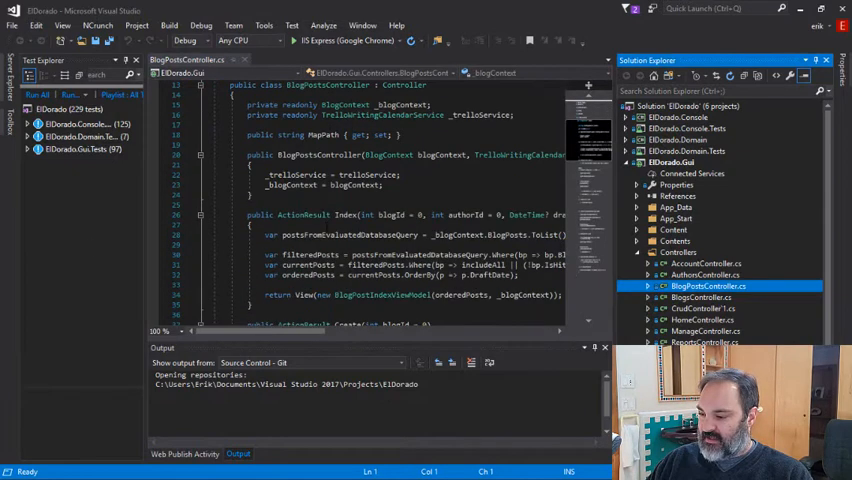
{"action": "scroll", "coordinate": [540, 243], "scroll_direction": "down", "scroll_amount": 3}
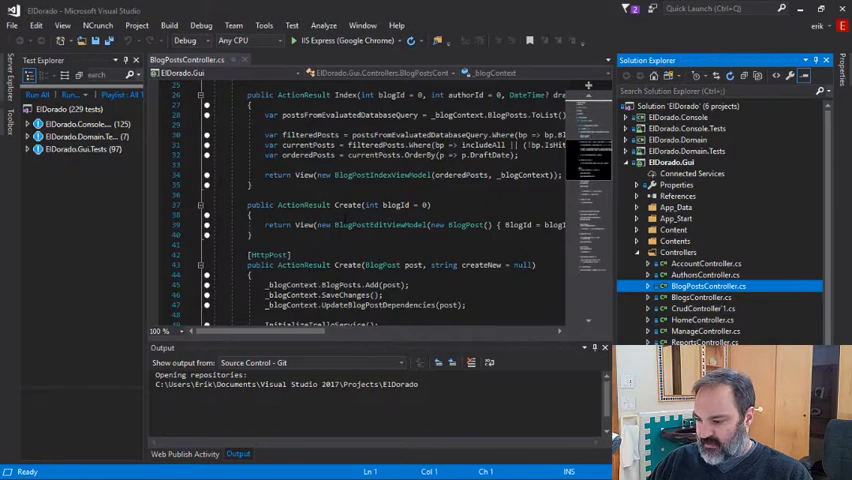
{"action": "scroll", "coordinate": [380, 200], "scroll_direction": "down", "scroll_amount": 3}
{"action": "scroll", "coordinate": [380, 200], "scroll_direction": "down", "scroll_amount": 3}
{"action": "scroll", "coordinate": [380, 200], "scroll_direction": "down", "scroll_amount": 2}
{"action": "scroll", "coordinate": [380, 200], "scroll_direction": "down", "scroll_amount": 2}
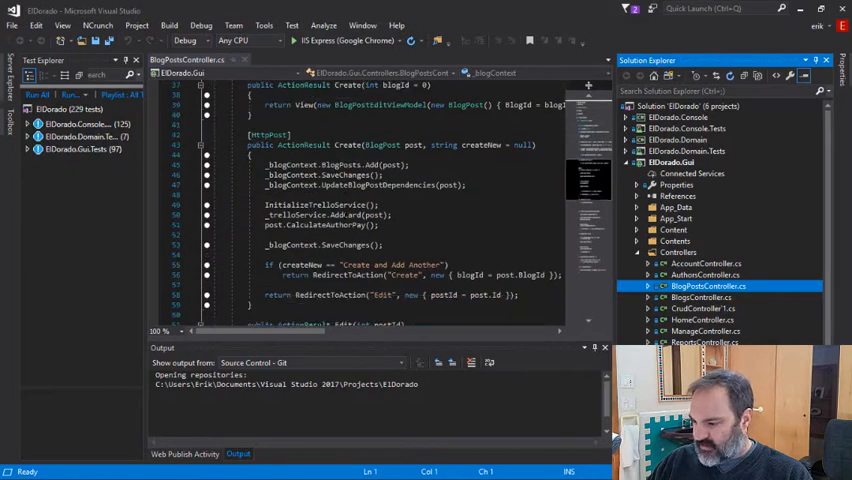
{"action": "scroll", "coordinate": [360, 230], "scroll_direction": "down", "scroll_amount": 1}
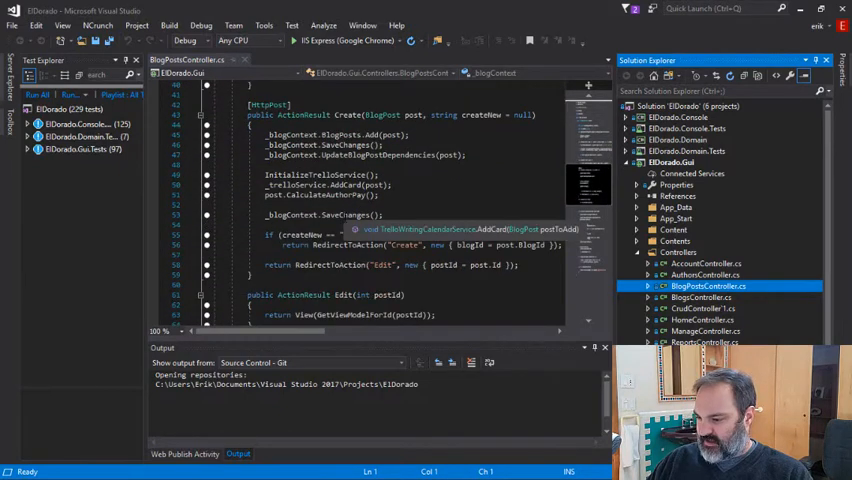
- Inspect the coverage dots on the Create action's SaveChanges lines and move the caret to the CalculateAuthorPay line
{"action": "left_click", "coordinate": [383, 145]}
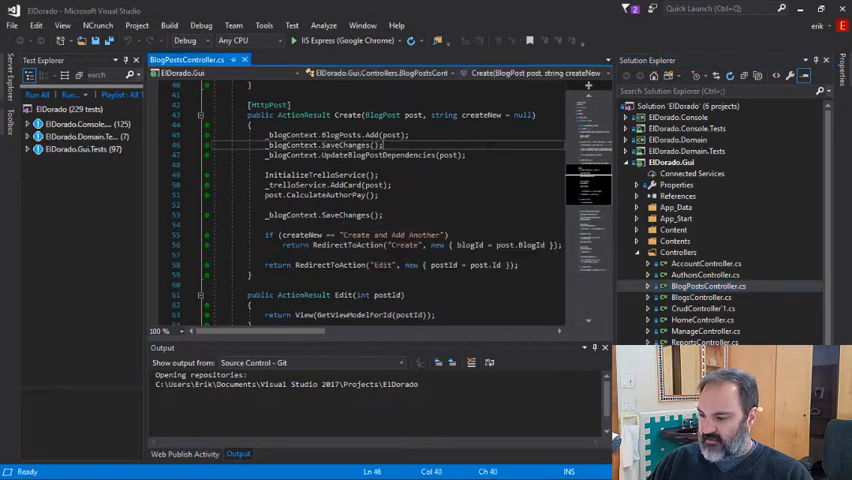
{"action": "scroll", "coordinate": [380, 200], "scroll_direction": "down", "scroll_amount": 1}
{"action": "scroll", "coordinate": [380, 200], "scroll_direction": "up", "scroll_amount": 1}
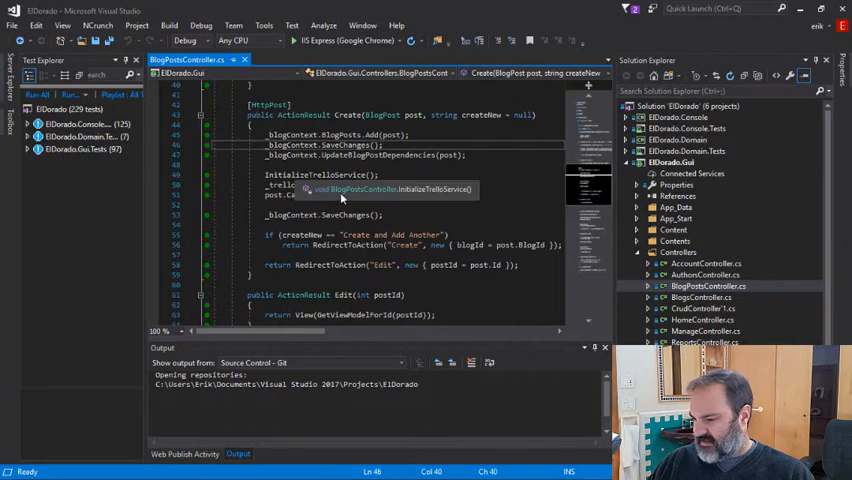
{"action": "left_click", "coordinate": [383, 215]}
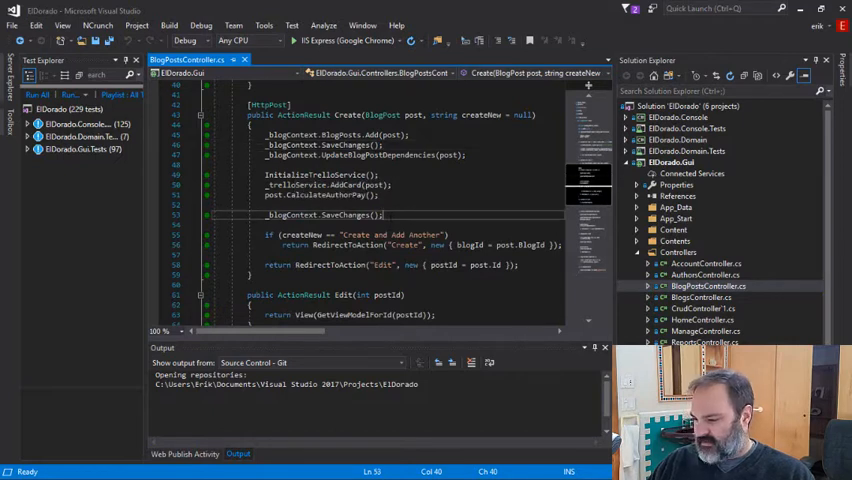
{"action": "key", "text": "Return"}
{"action": "key", "text": "ctrl+z"}
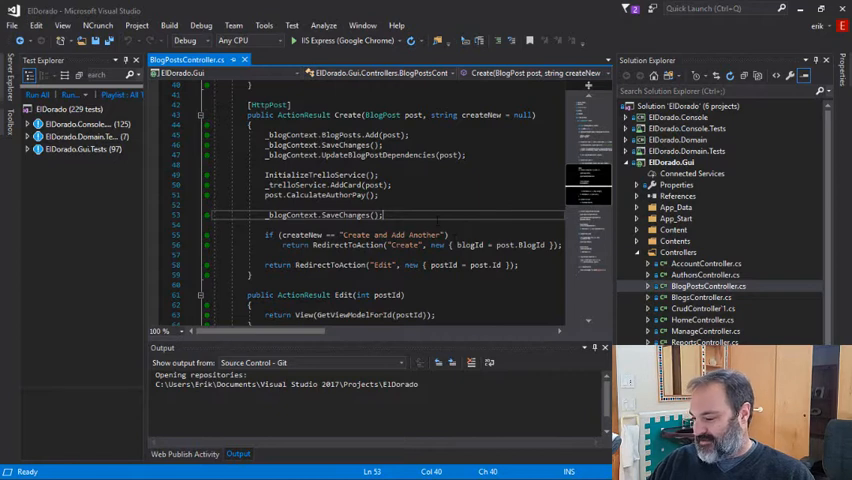
{"action": "key", "text": "Up"}
{"action": "key", "text": "Up"}
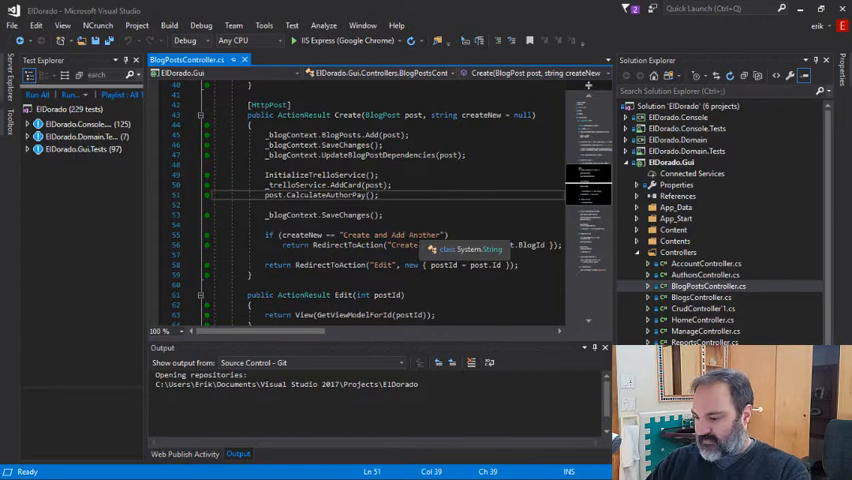
{"action": "key", "text": "Home"}
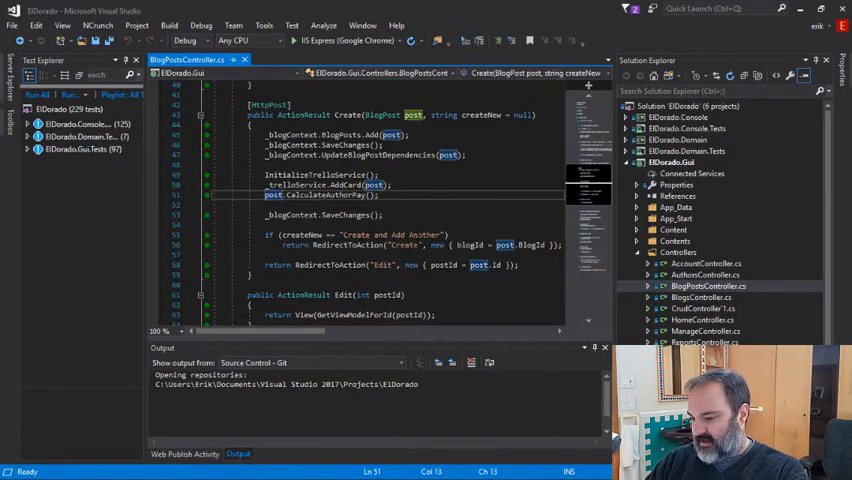
{"action": "type", "text": "//"}
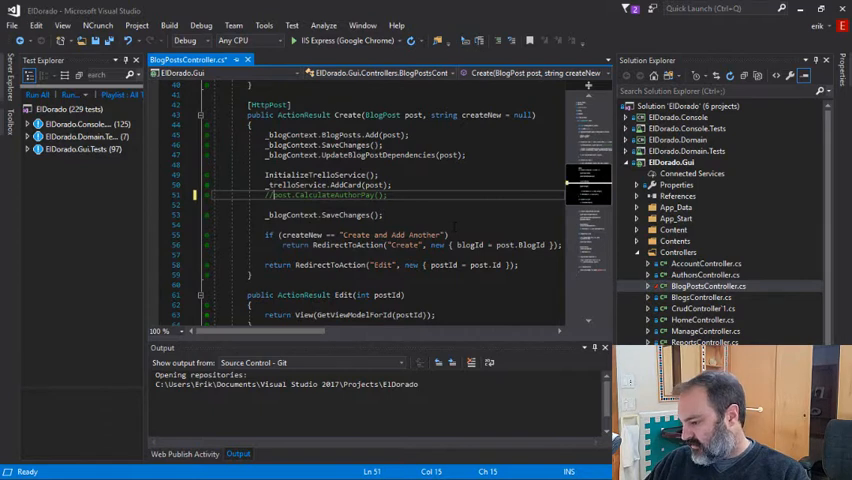
- Move the caret around the commented-out post.CalculateAuthorPay(); line in the Create action
{"action": "key", "text": "Down"}
{"action": "key", "text": "Down"}
{"action": "key", "text": "End"}
{"action": "key", "text": "Up"}
{"action": "key", "text": "Up"}
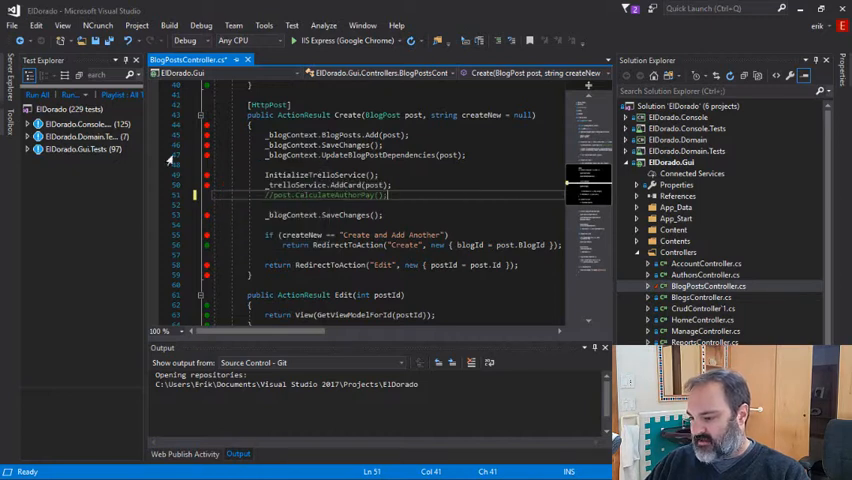
- Run every test in the solution from Test Explorer, ending with 5 failing and 224 passing
{"action": "left_click", "coordinate": [32, 70]}
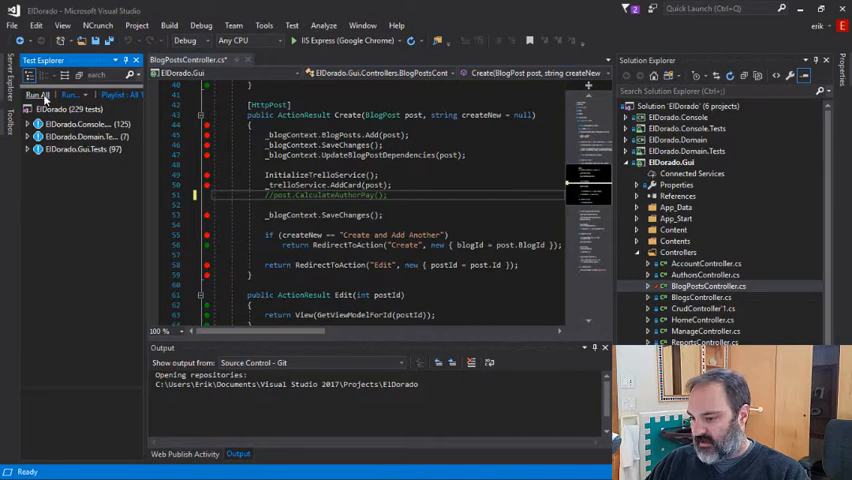
{"action": "left_click", "coordinate": [44, 95]}
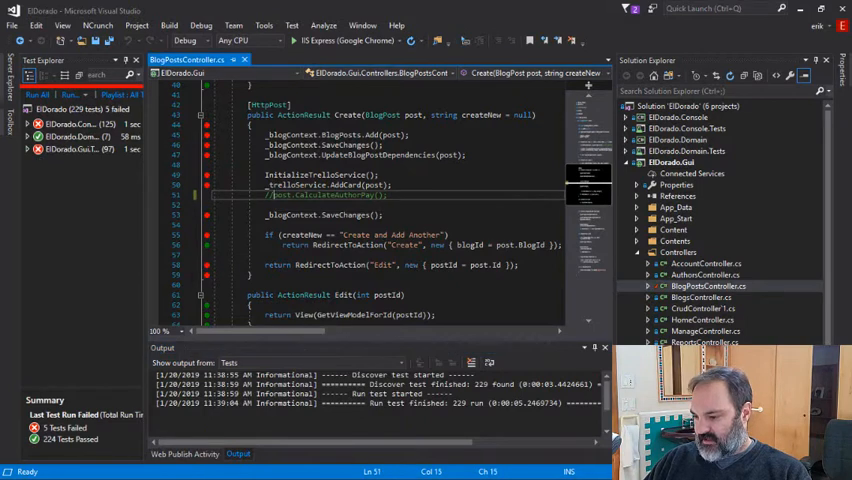
- Uncomment post.CalculateAuthorPay(); with Ctrl+K, Ctrl+U and save BlogPostsController.cs
{"action": "key", "text": "ctrl+k"}
{"action": "key", "text": "ctrl+u"}
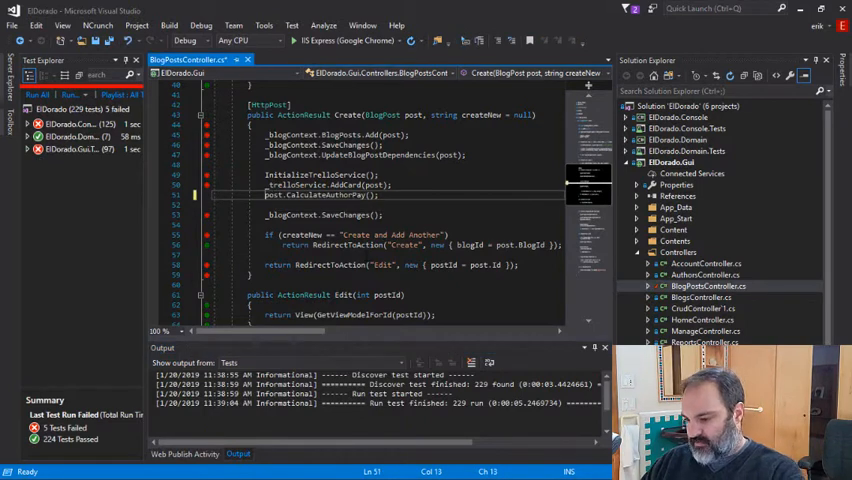
{"action": "key", "text": "ctrl+s"}
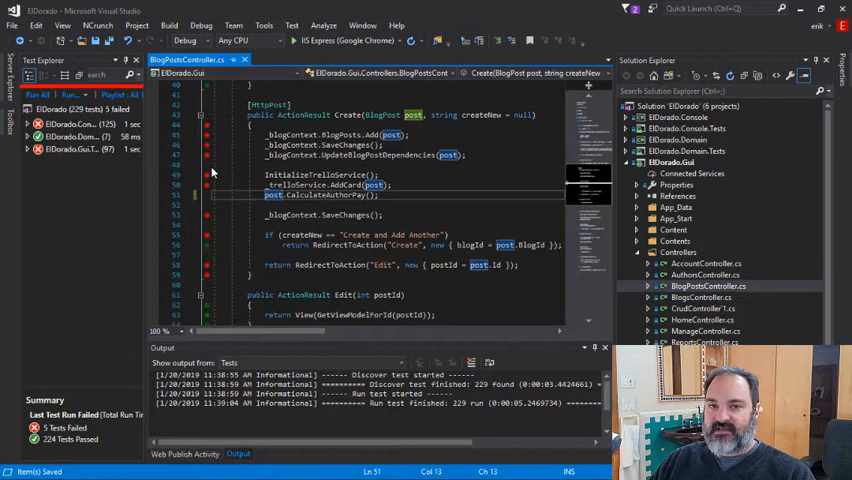
{"action": "mouse_move", "coordinate": [206, 185]}
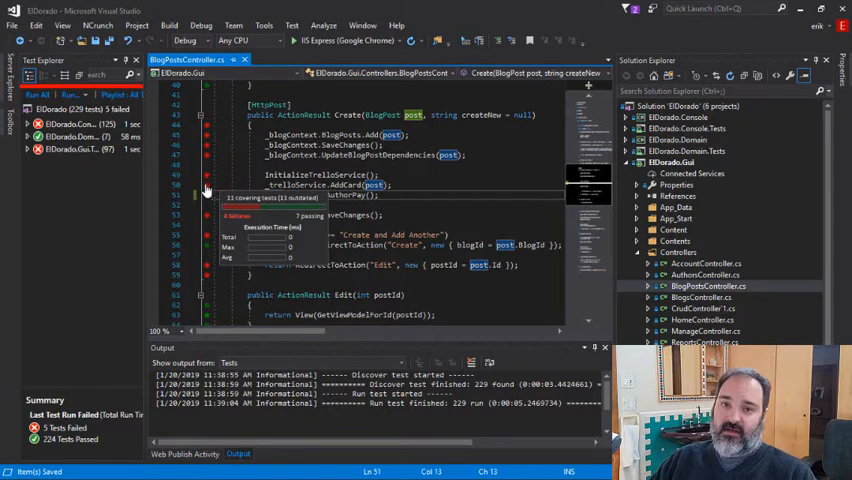
{"action": "left_click", "coordinate": [380, 175]}
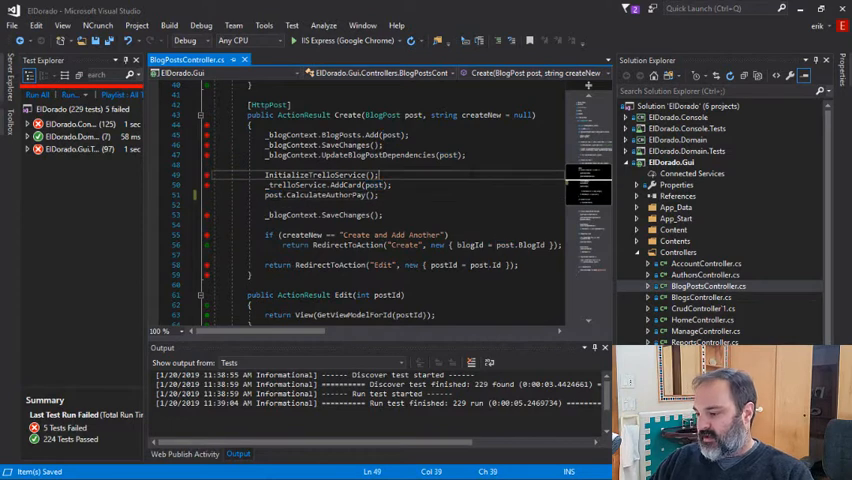